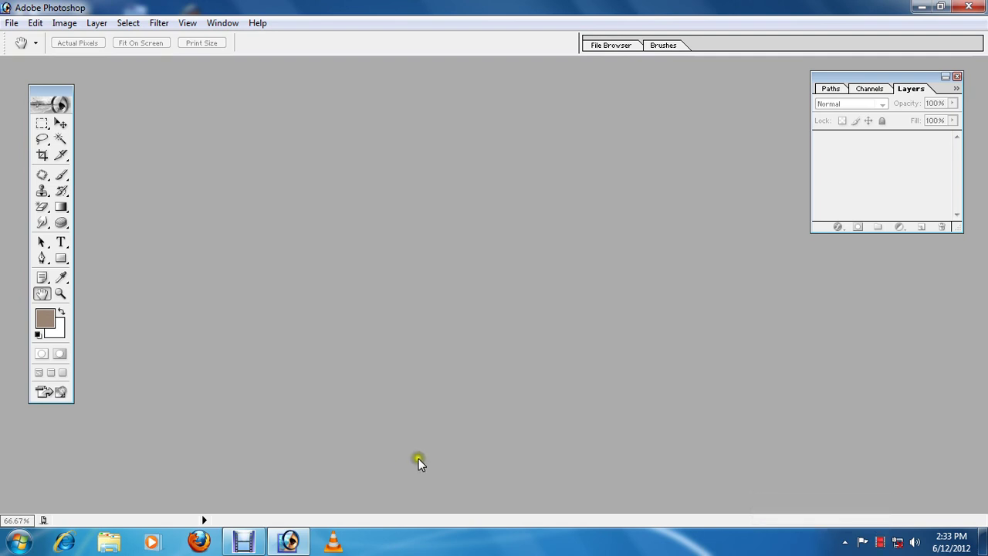
- Open bhaji-3.jpg and centre its window in the workspace
left_click(350, 165)
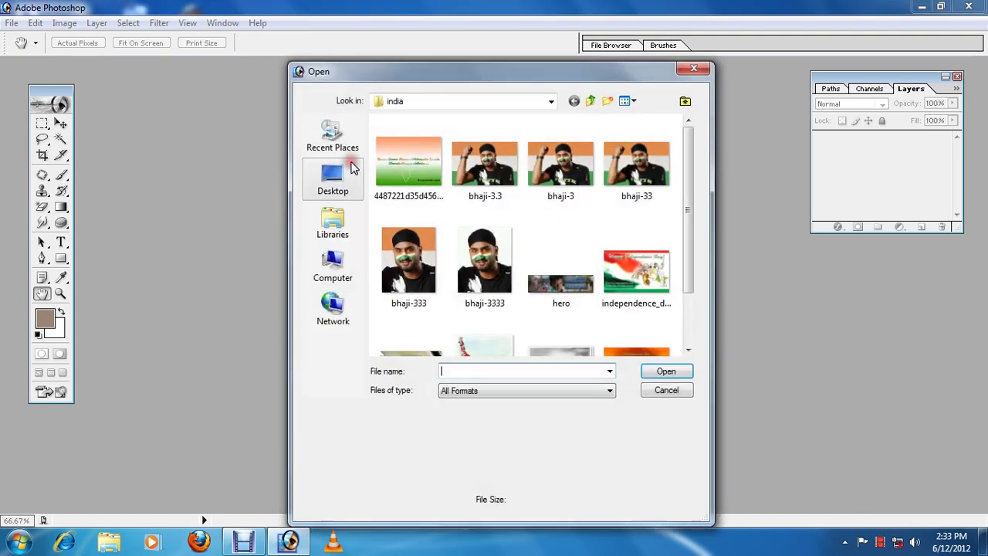
double_click(574, 171)
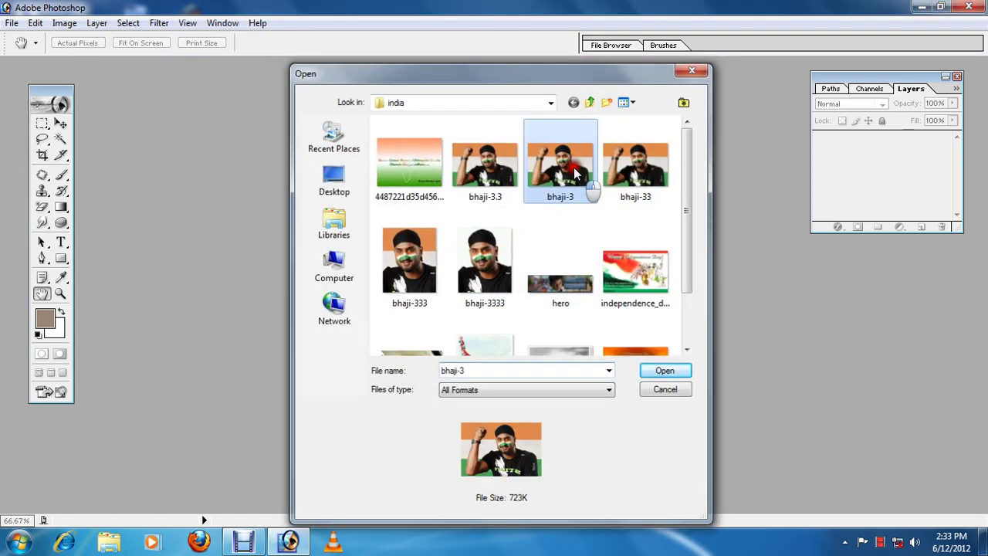
left_click_drag(356, 74, 557, 107)
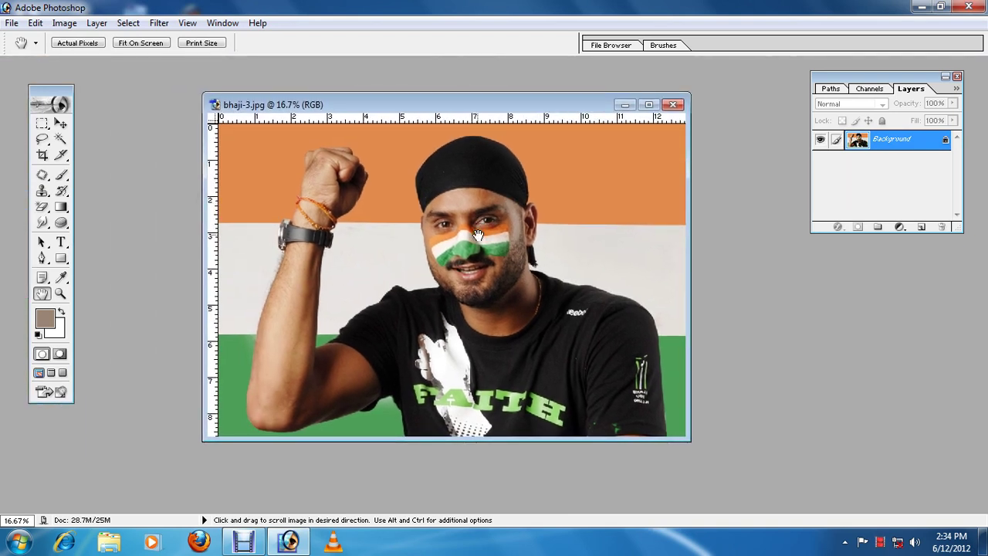
- Zoom to 66.7% on the man's eyes and select the Pen tool
key("ctrl+plus")
key("ctrl+plus")
key("ctrl+plus")
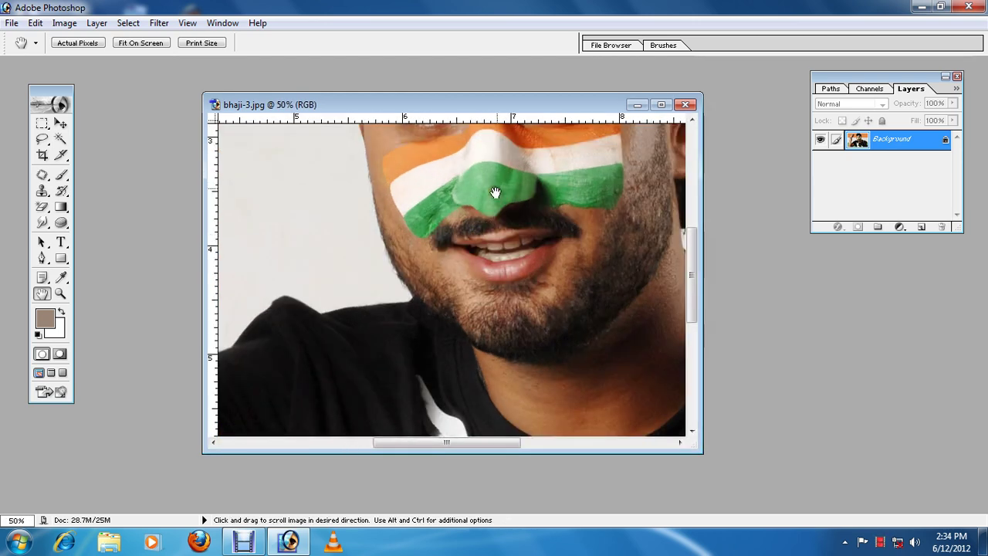
left_click_drag(495, 192, 514, 372)
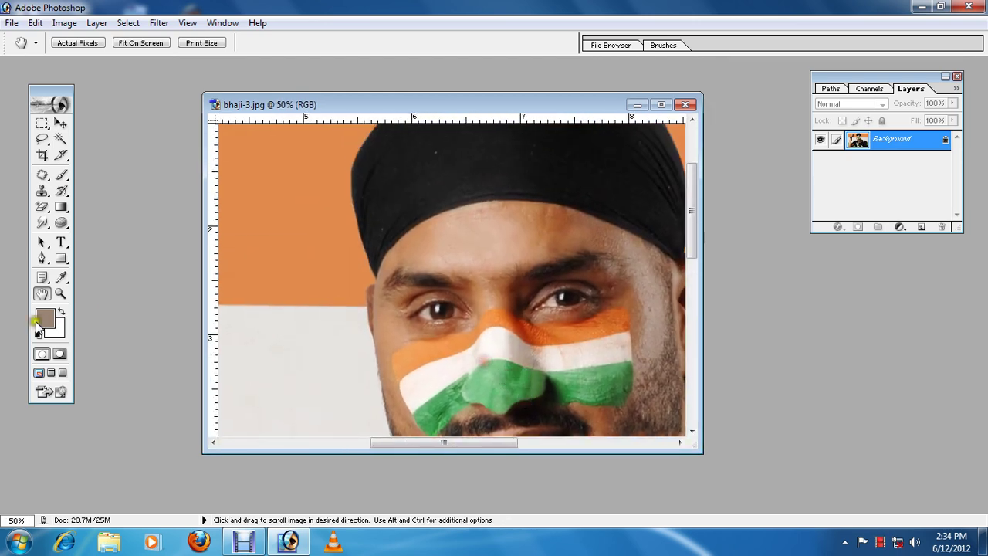
mouse_move(478, 224)
left_mouse_down()
mouse_move(446, 260)
mouse_move(417, 257)
mouse_move(430, 188)
left_mouse_up()
left_click(417, 257)
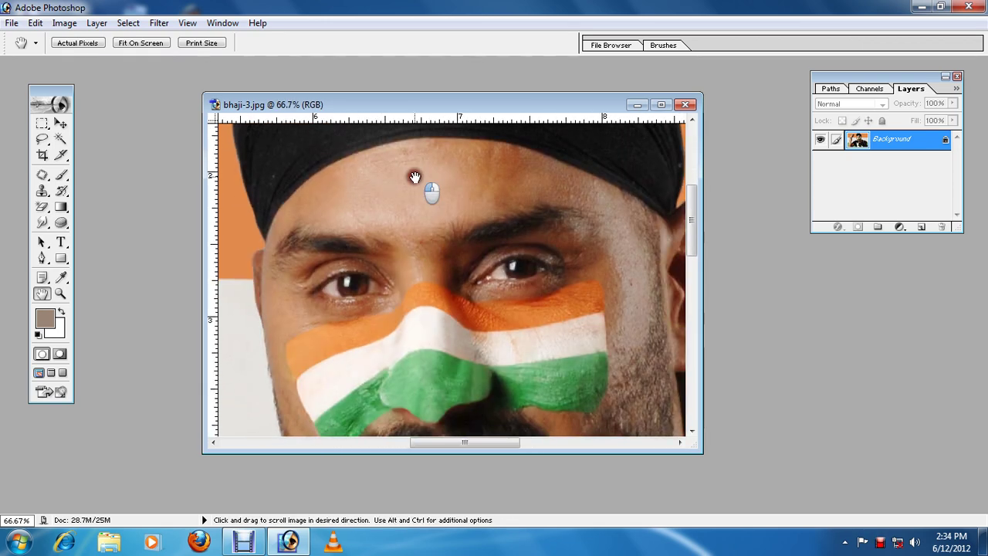
left_click(41, 258)
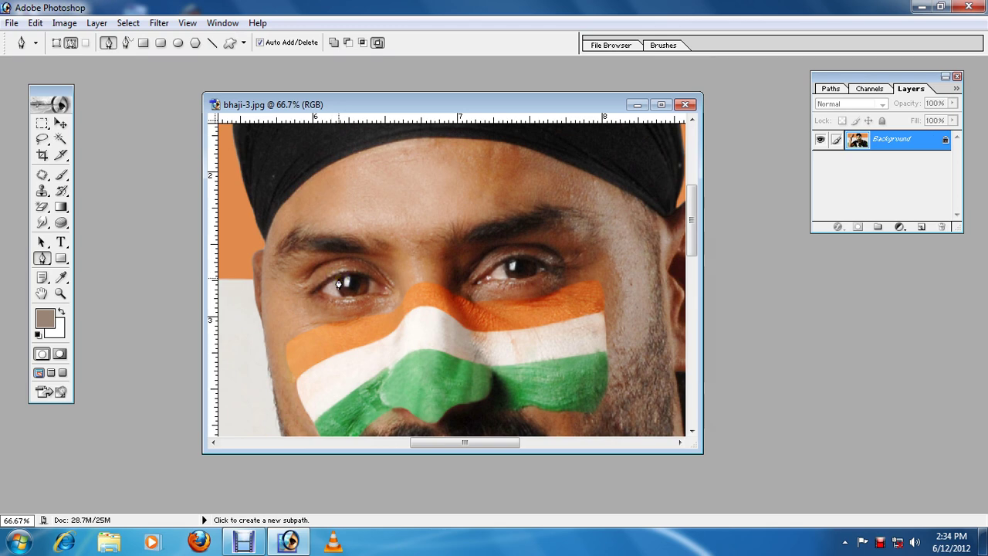
- Trace a closed Pen path around the iris of the left eye
left_click(349, 303)
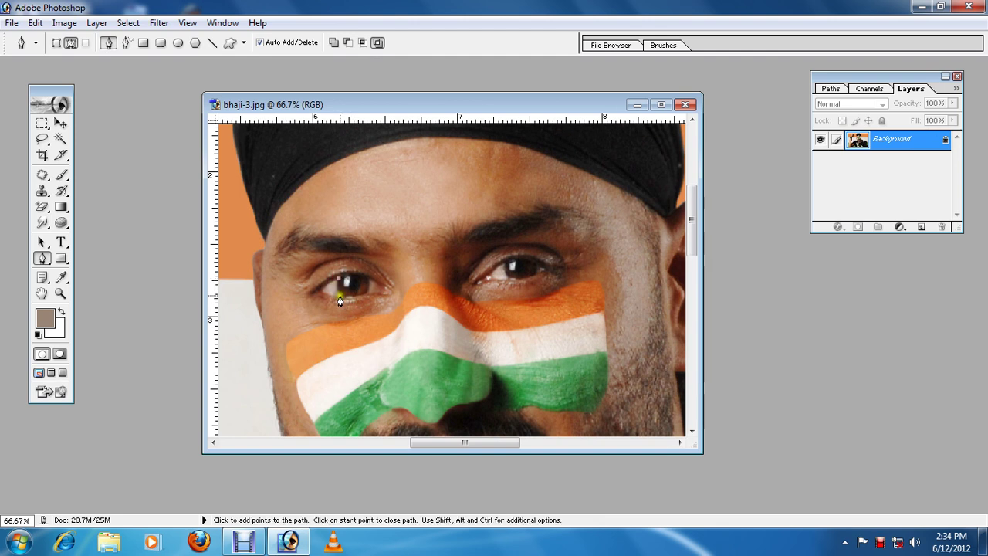
left_click(341, 296)
left_click(343, 299)
left_click_drag(345, 294, 342, 299)
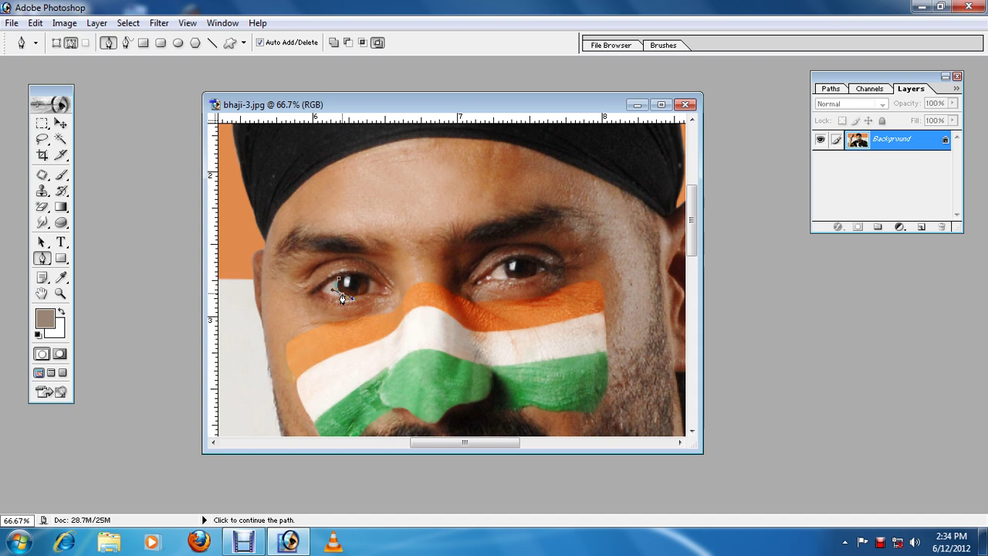
left_click(342, 298)
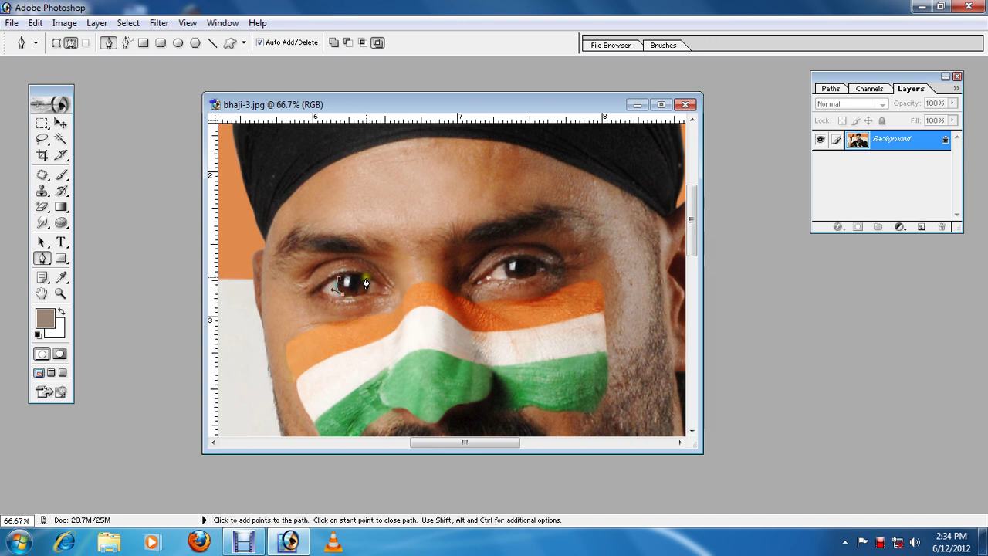
left_click_drag(366, 278, 356, 250)
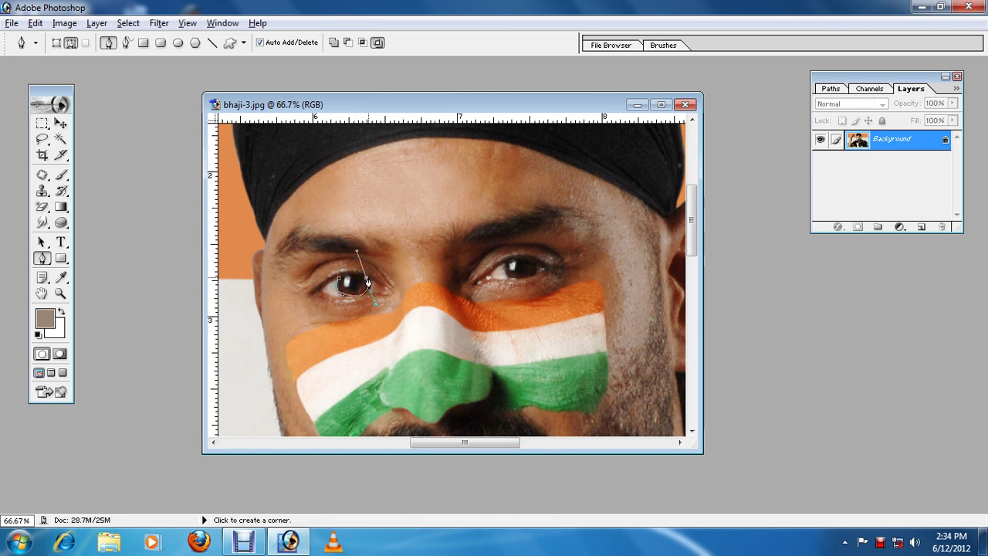
left_click(368, 284, "alt")
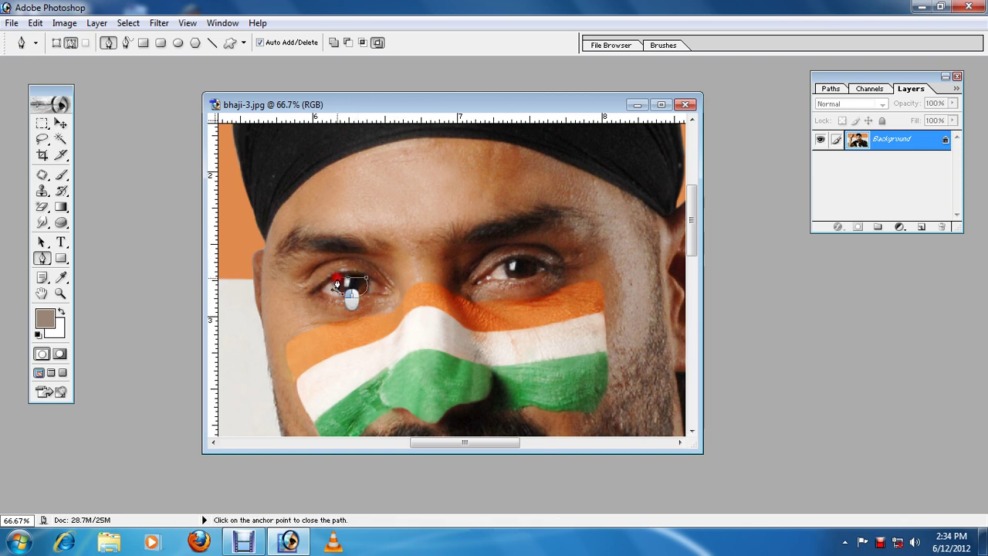
left_click_drag(337, 281, 320, 290)
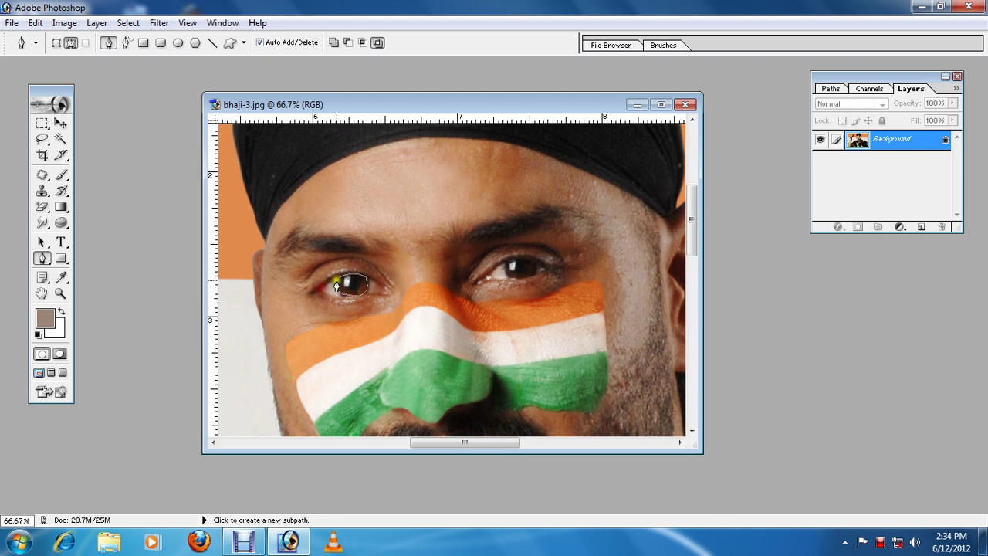
- Trace a second closed Pen path around the right eye's iris
left_click(504, 265)
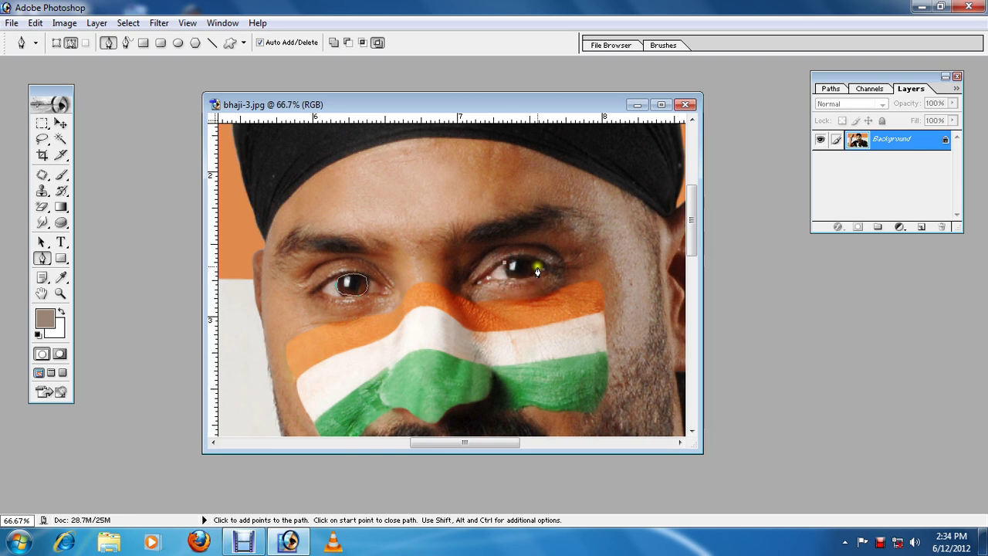
left_click_drag(538, 267, 562, 227)
left_click_drag(562, 226, 569, 227)
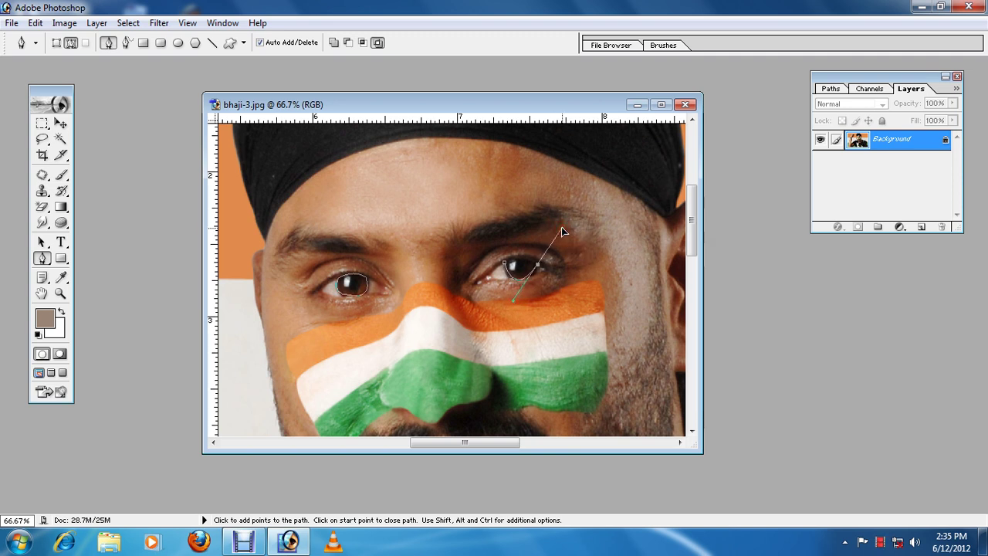
left_click(510, 275)
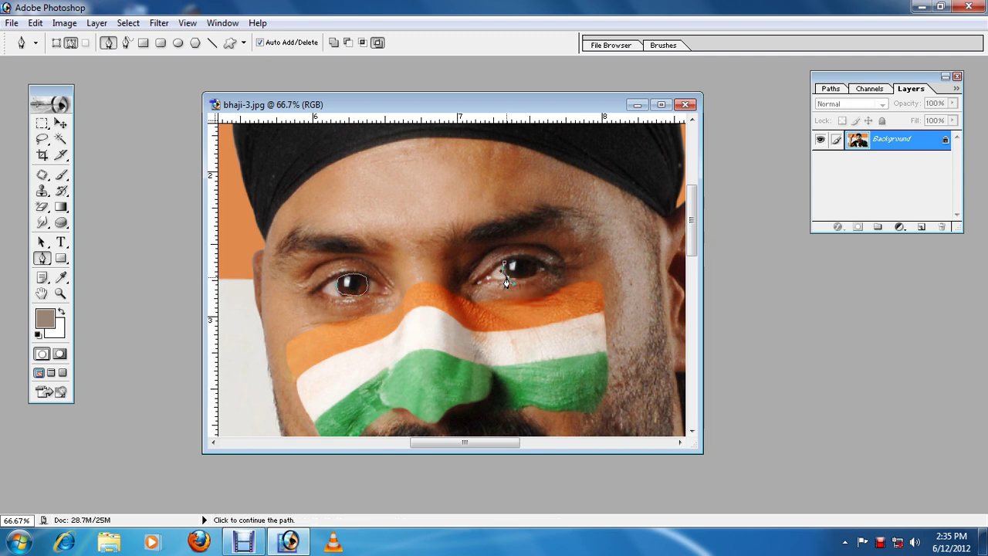
left_click_drag(534, 274, 542, 267)
left_click(536, 271, "alt")
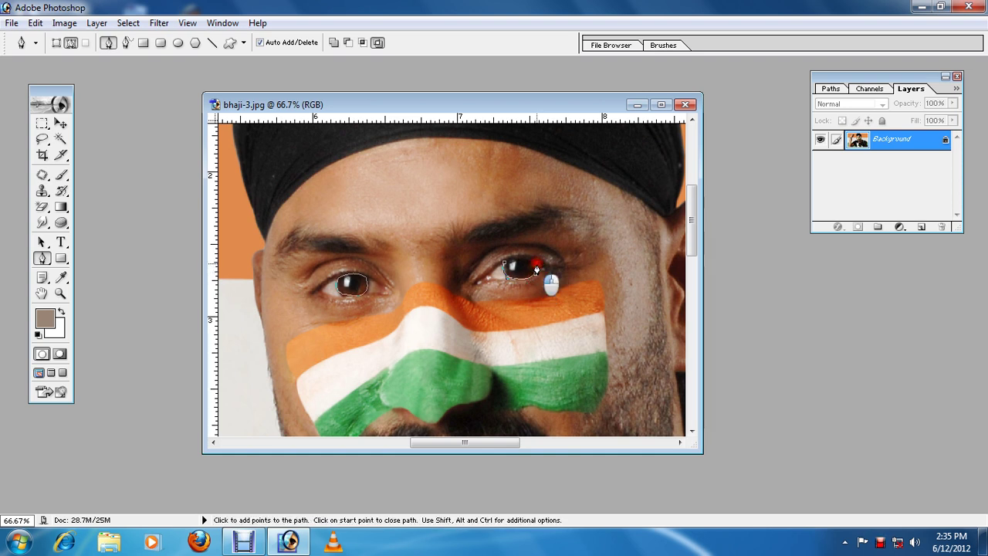
left_click_drag(504, 266, 494, 271)
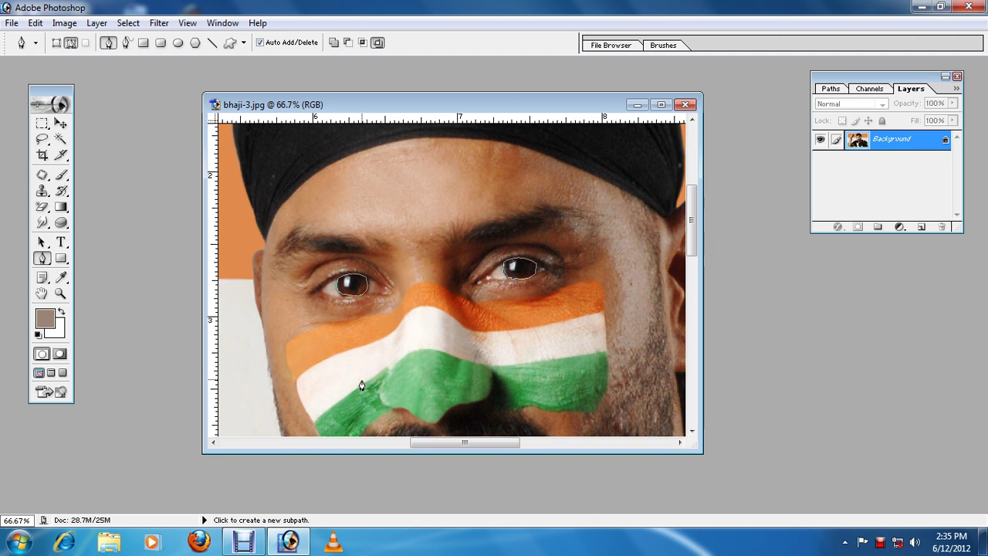
- Load both eye paths as a selection and feather it by 1 pixel
key("ctrl")
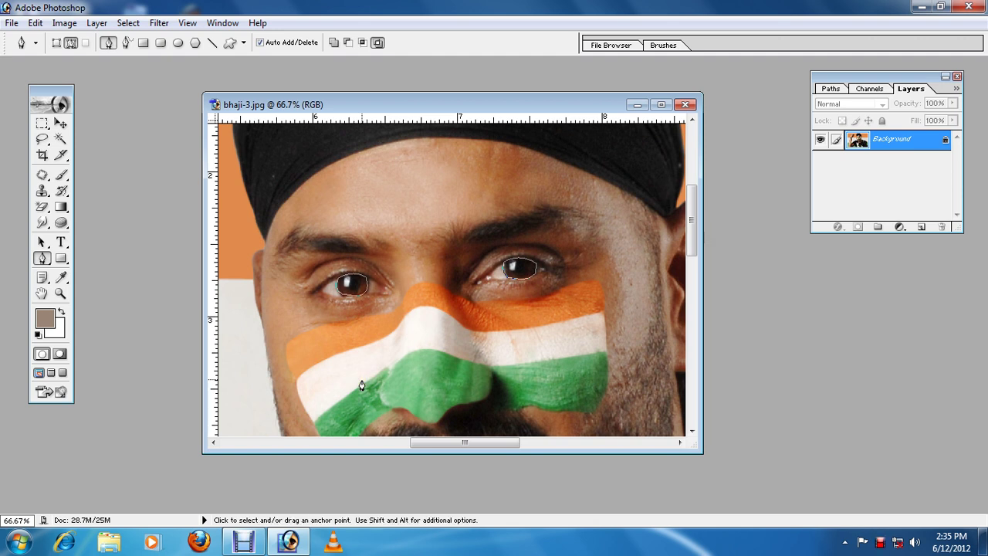
key("ctrl+Return")
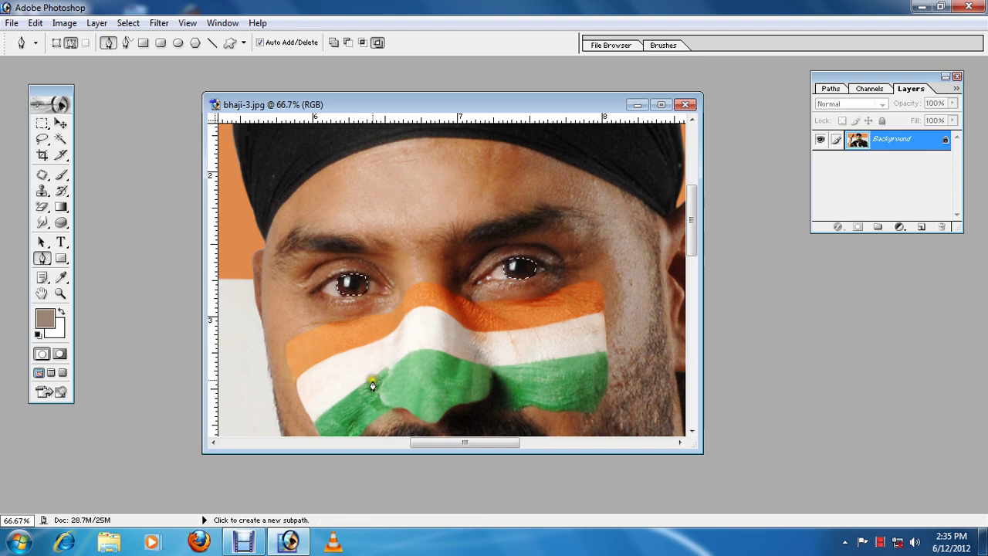
left_click(128, 23)
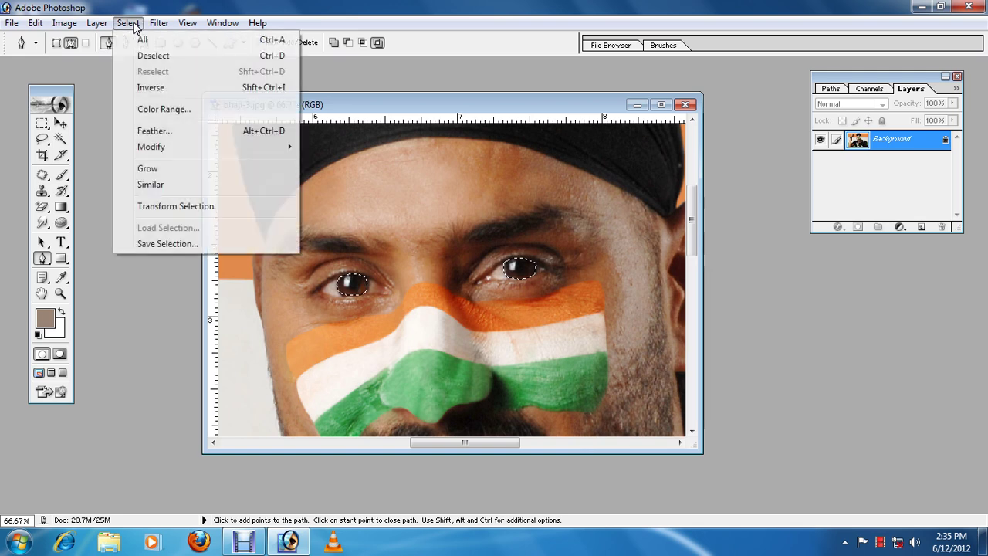
left_click(168, 133)
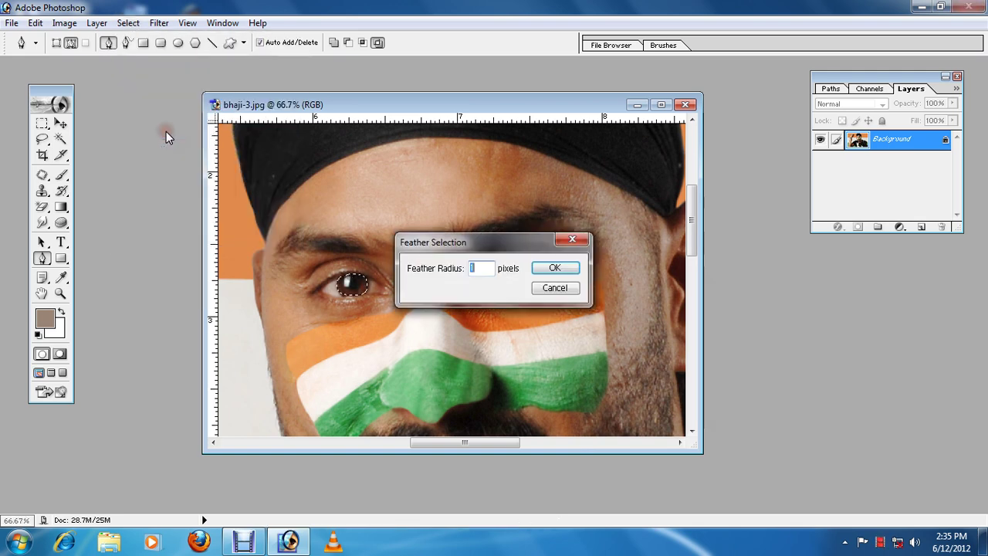
left_click(553, 268)
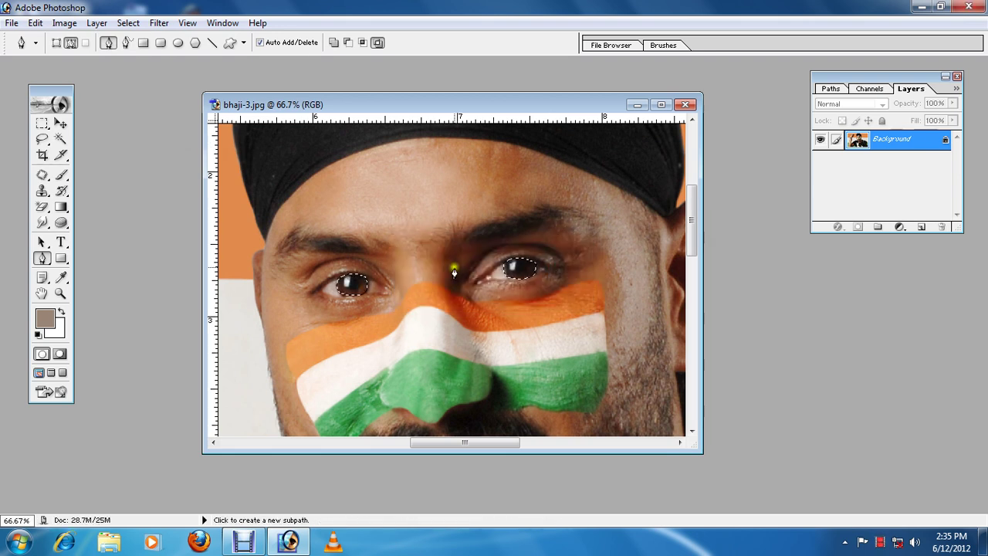
- Recolour the selected irises green with a Hue/Saturation Hue setting of +109
left_click(64, 24)
mouse_move(96, 61)
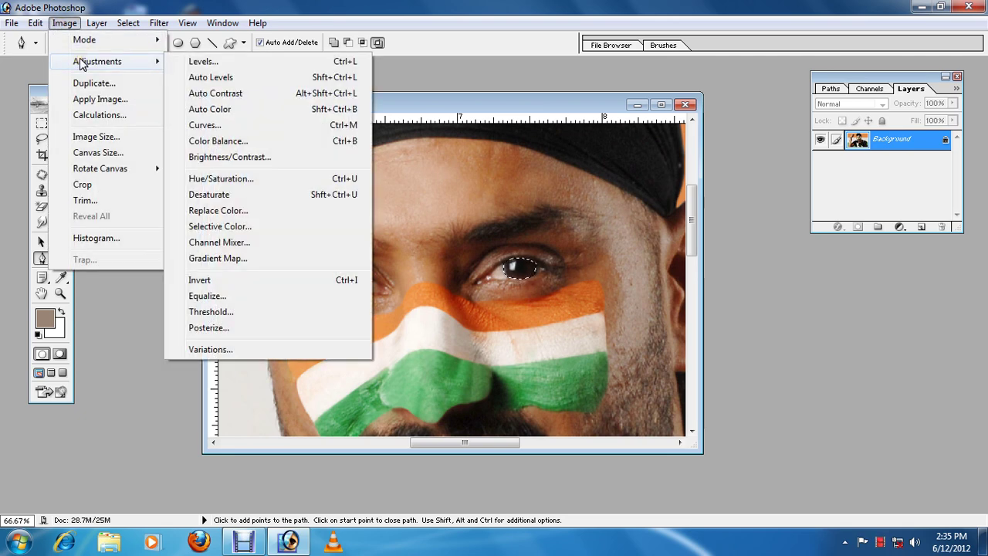
left_click(245, 181)
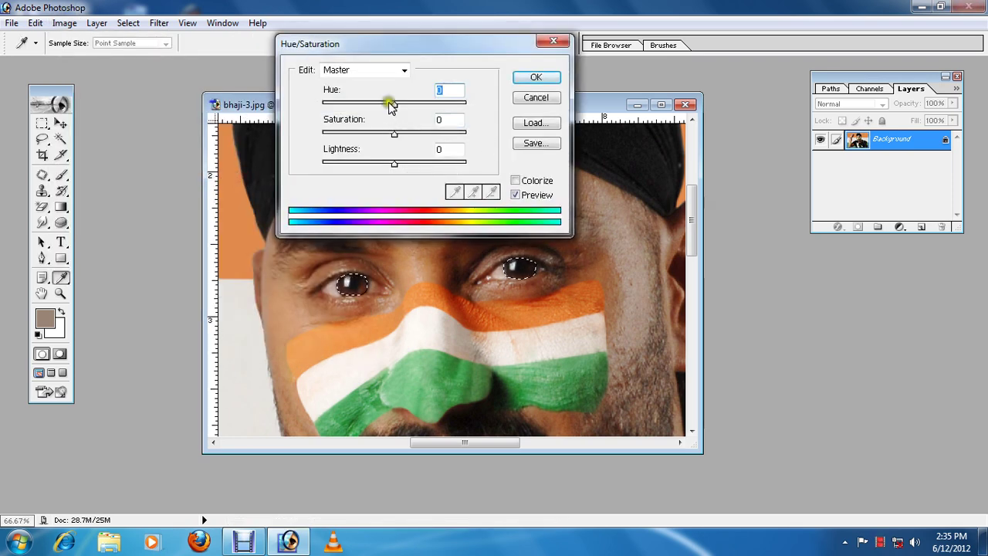
left_click_drag(391, 102, 461, 92)
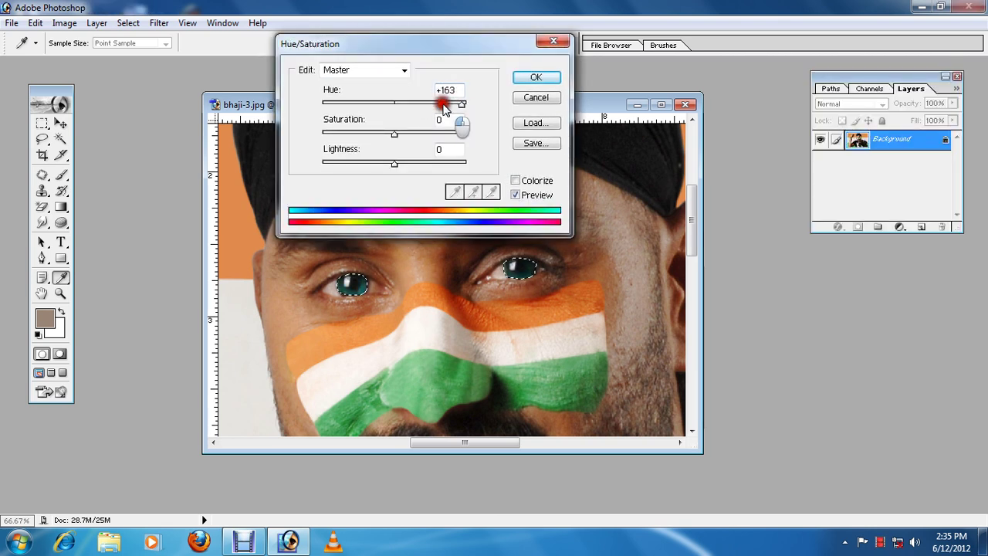
left_click_drag(463, 111, 432, 110)
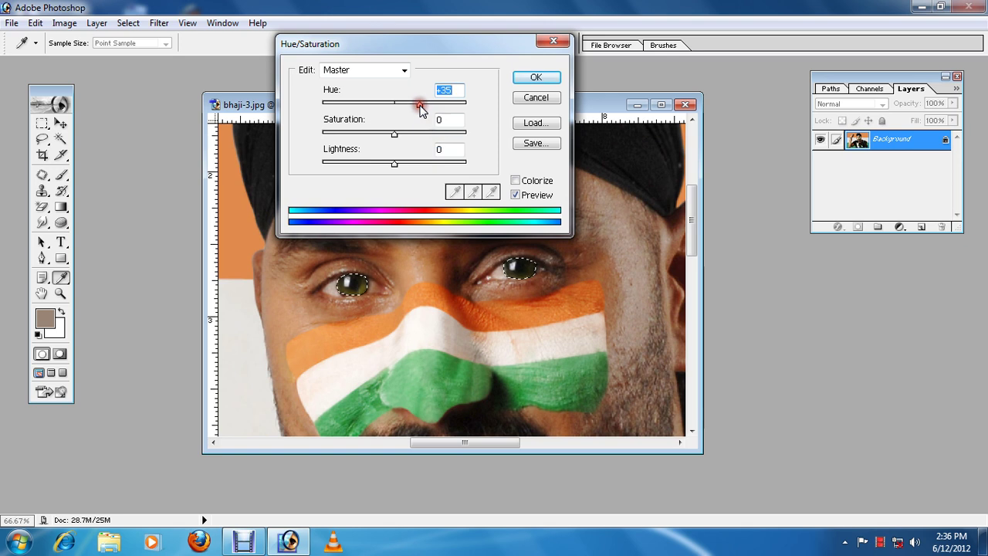
mouse_move(431, 110)
left_mouse_down()
mouse_move(360, 116)
mouse_move(348, 105)
mouse_move(455, 114)
left_mouse_up()
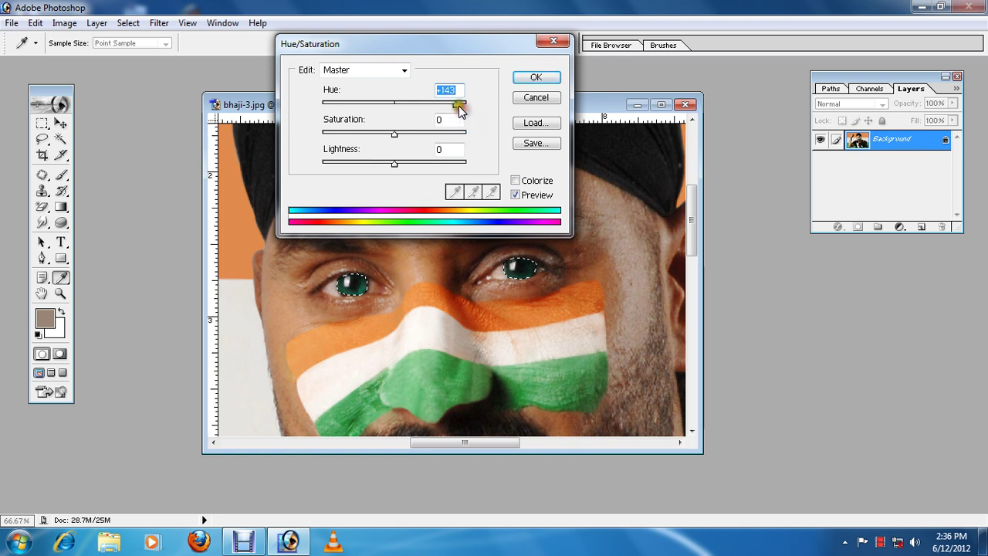
mouse_move(456, 114)
left_mouse_down()
mouse_move(468, 106)
mouse_move(344, 108)
left_mouse_up()
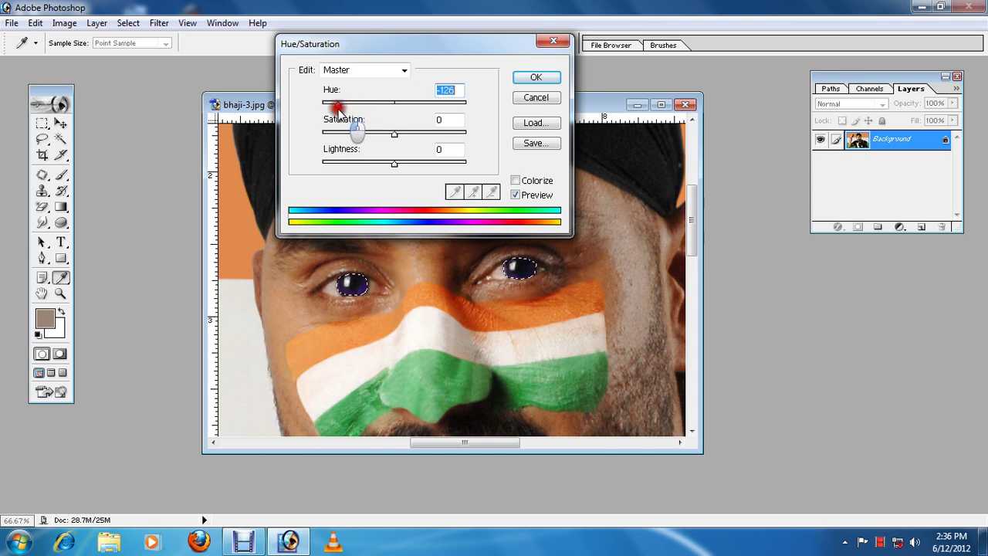
mouse_move(344, 108)
left_mouse_down()
mouse_move(395, 133)
mouse_move(416, 114)
mouse_move(448, 114)
left_mouse_up()
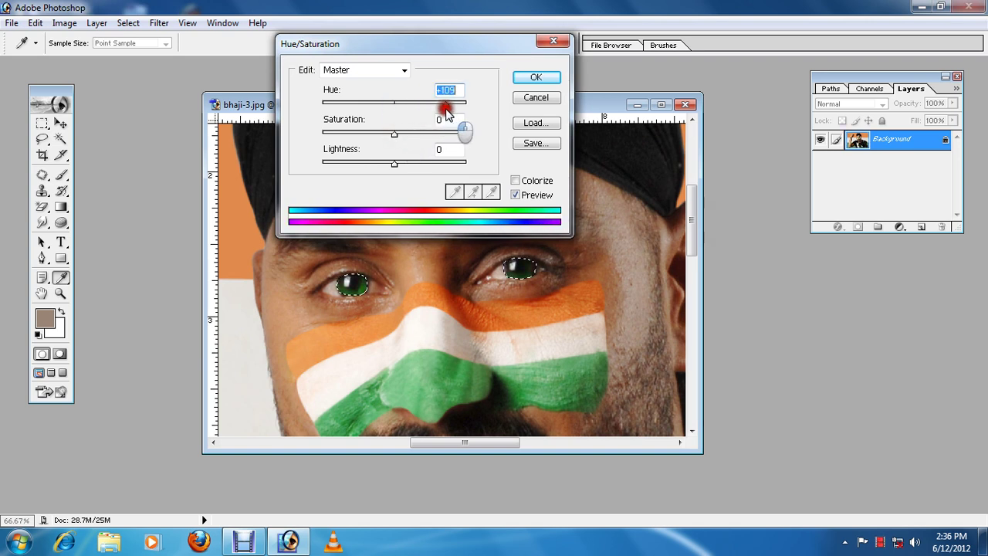
left_click(534, 77)
key("p")
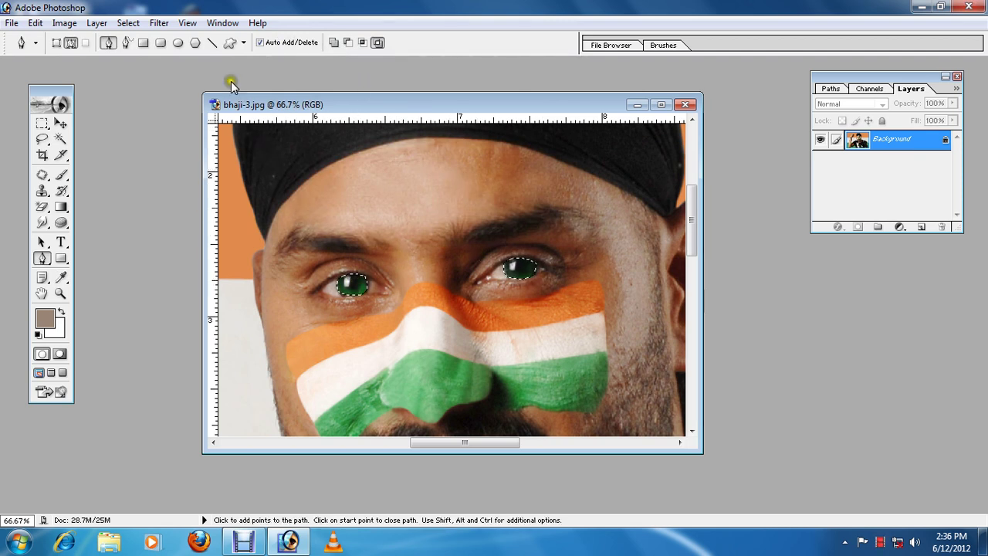
- Deselect the green eyes
left_click(117, 24)
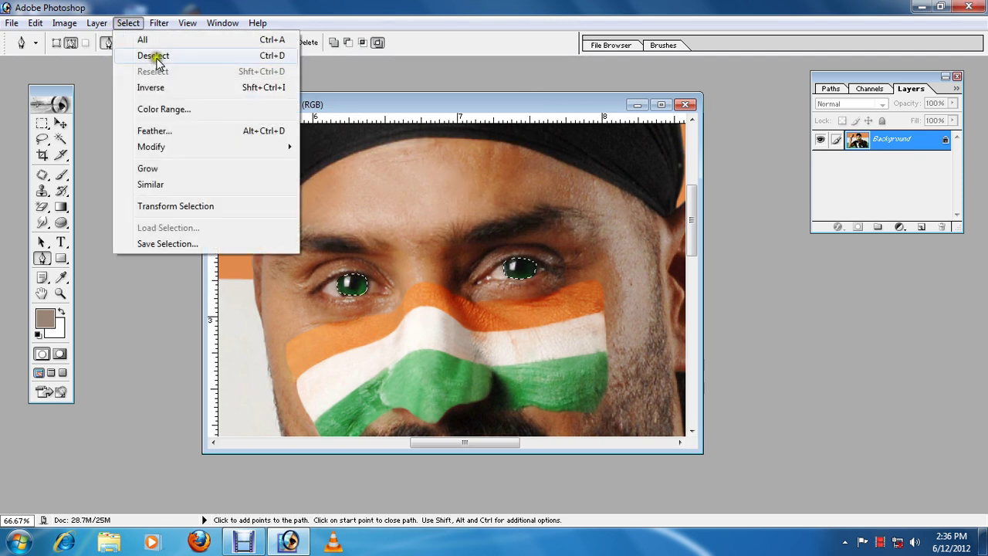
left_click(158, 59)
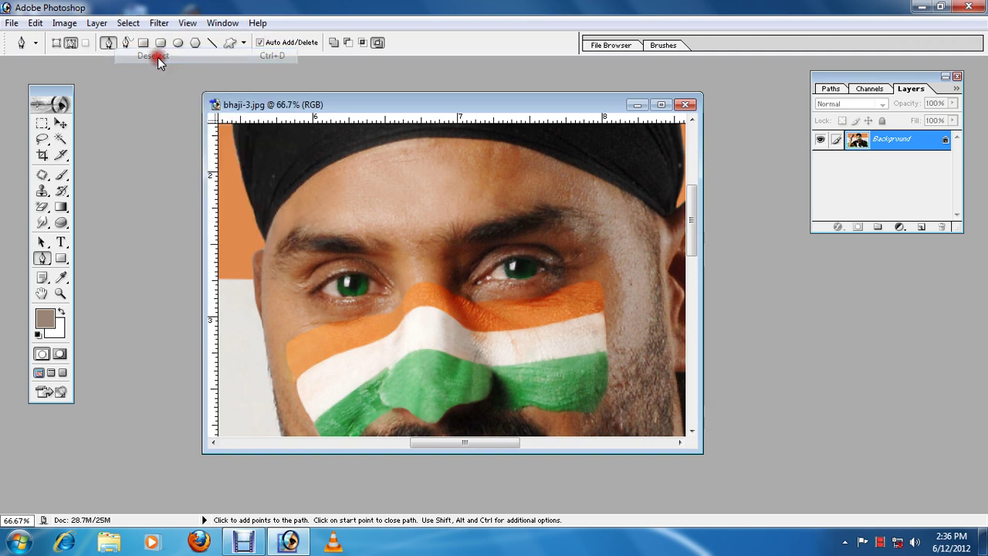
left_click(465, 282)
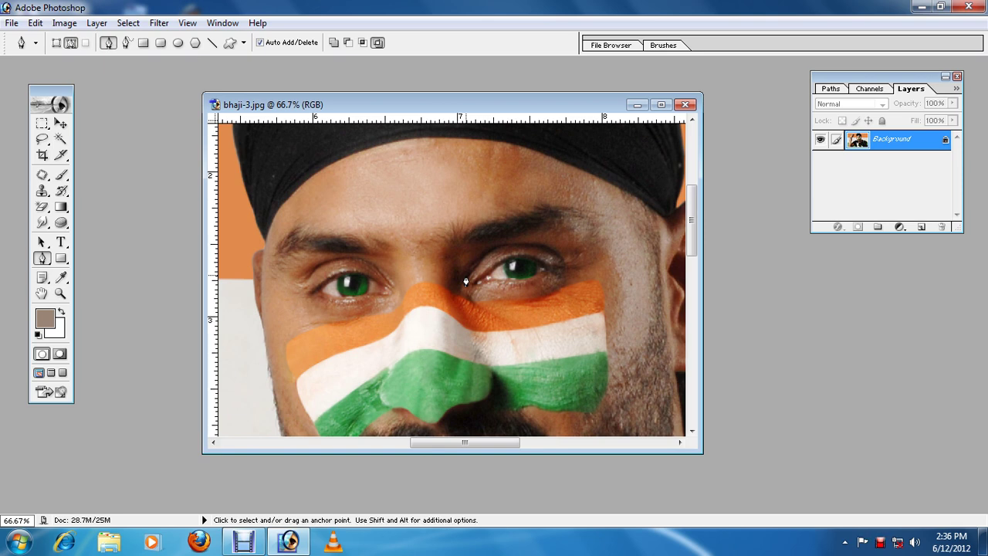
- Zoom out to show the whole photo and move its window to the right
key("ctrl+minus")
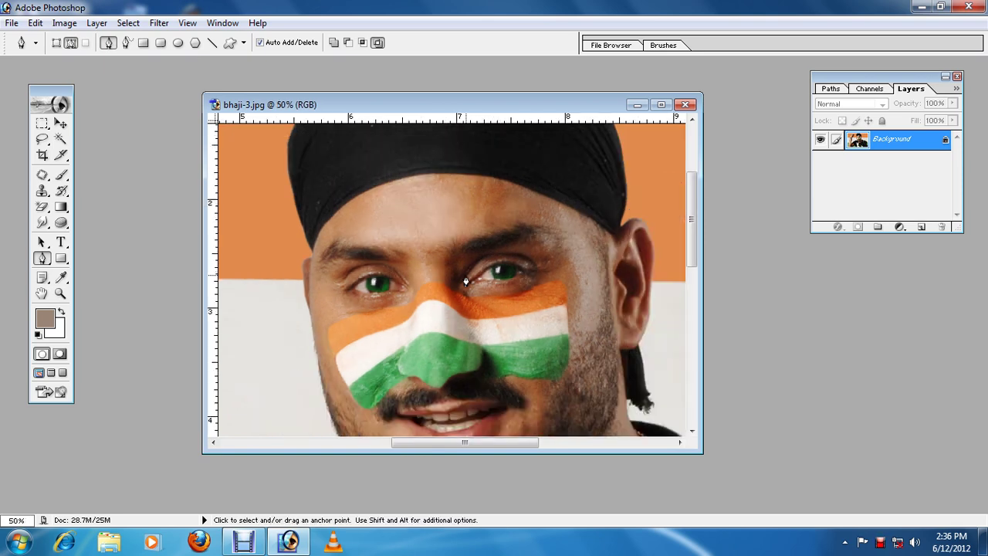
key("ctrl+minus")
key("ctrl+minus")
key("ctrl+minus")
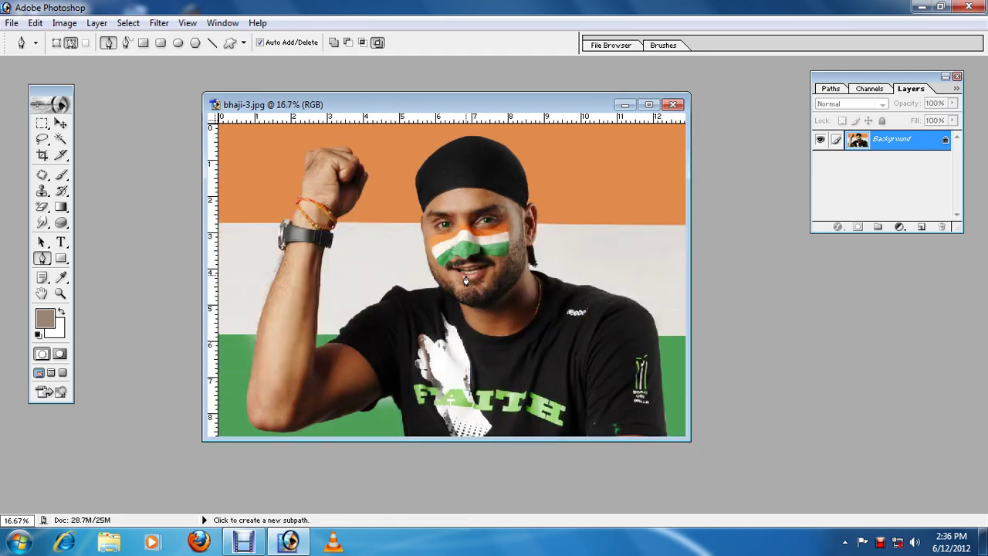
left_click(465, 281)
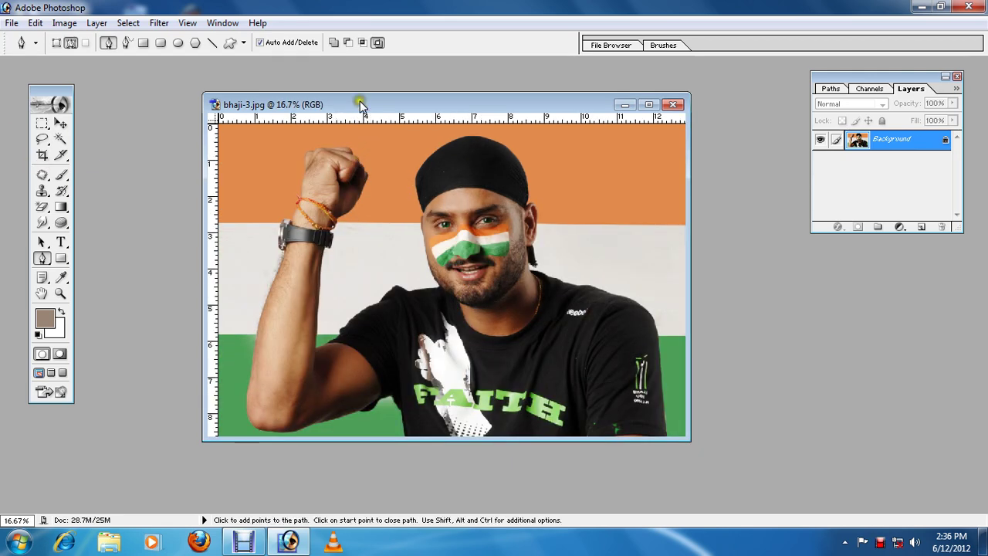
left_click_drag(359, 104, 473, 108)
double_click(224, 157)
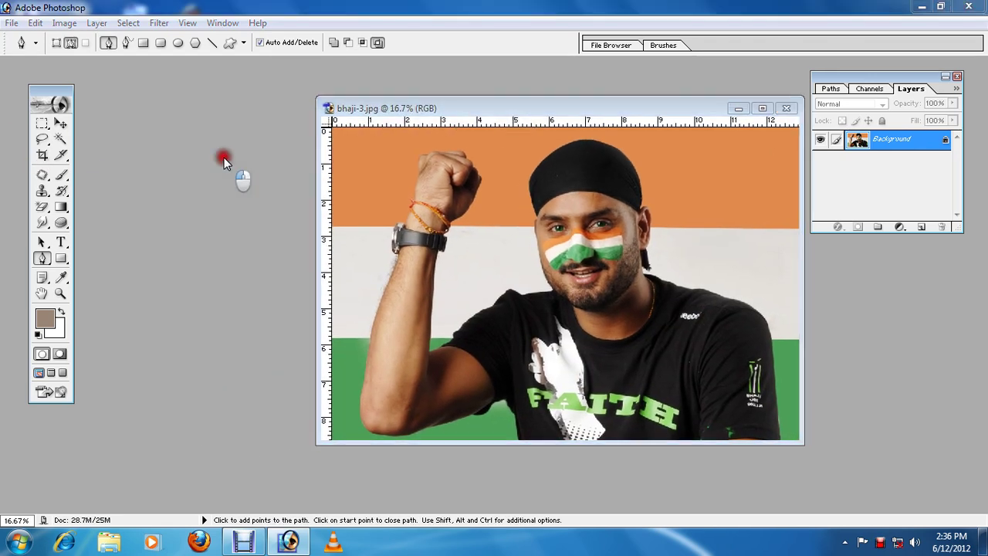
double_click(547, 172)
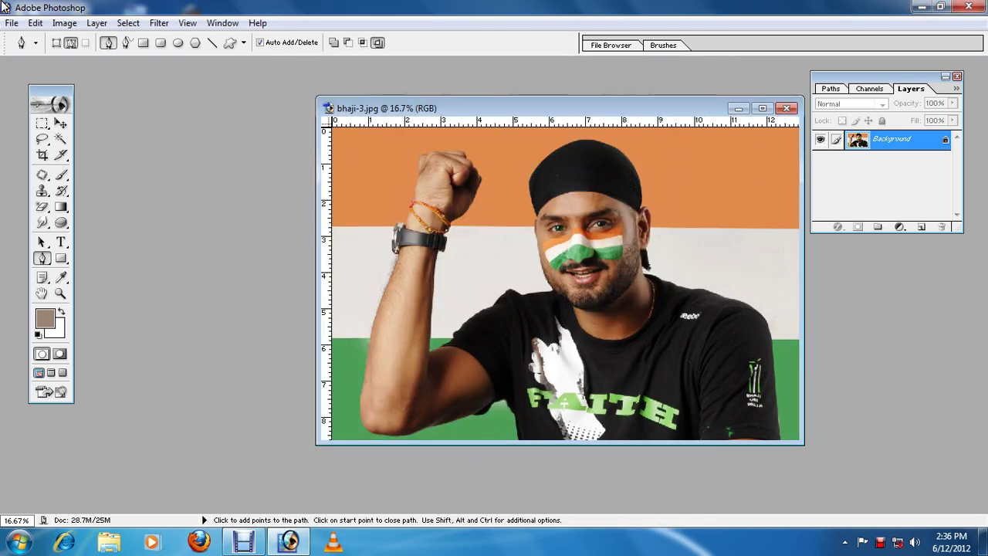
- Save the recoloured photo as the JPEG bhaji-3..3.jpg with default JPEG options
left_click(11, 22)
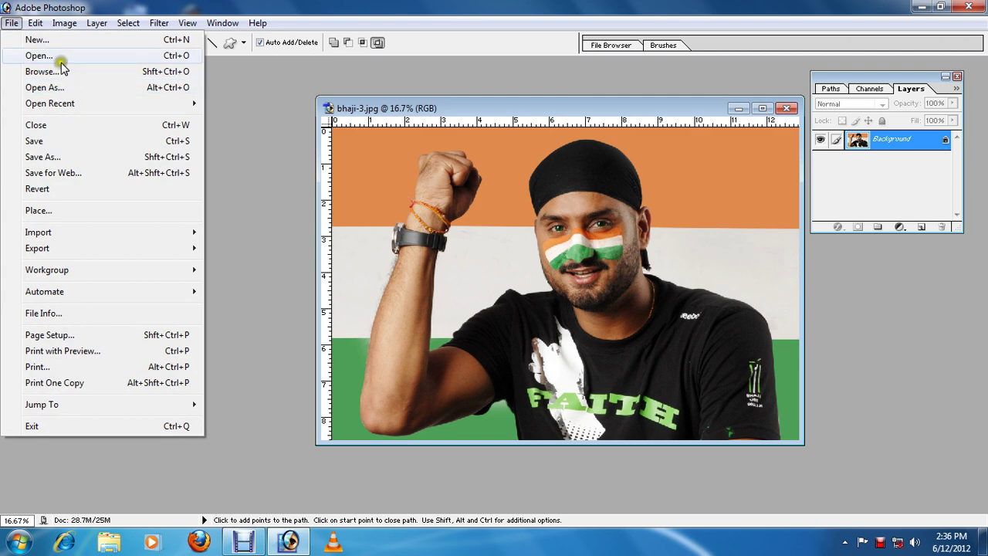
left_click(66, 157)
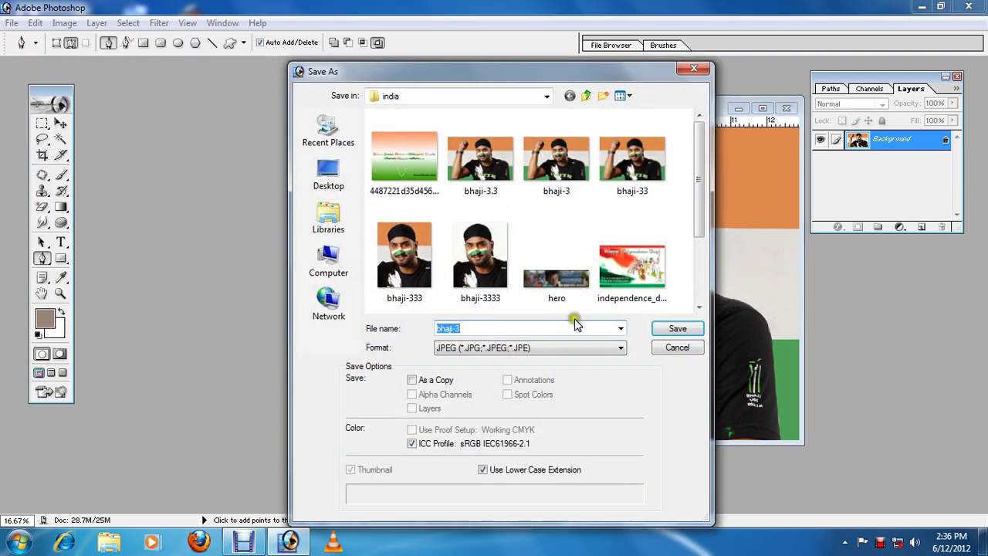
type("..3")
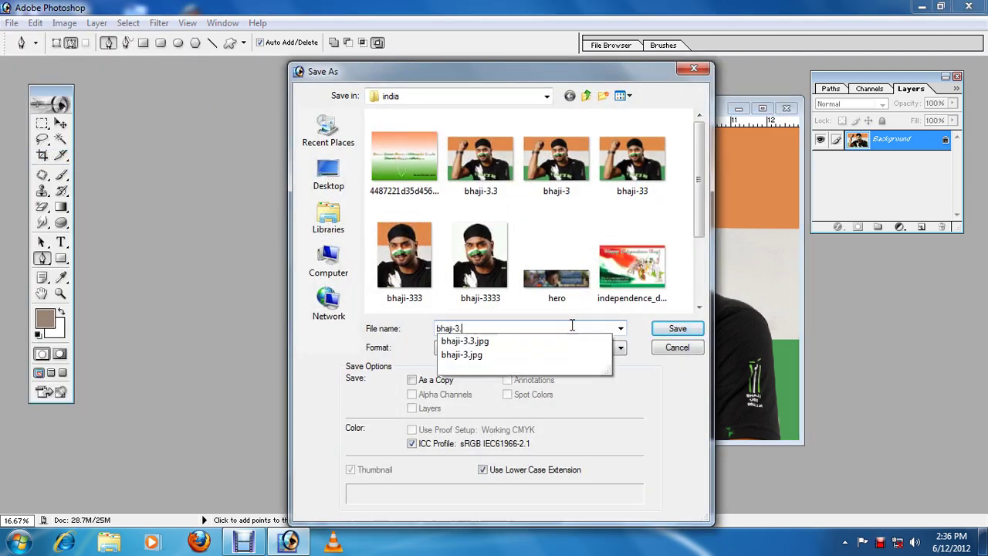
left_click(692, 329)
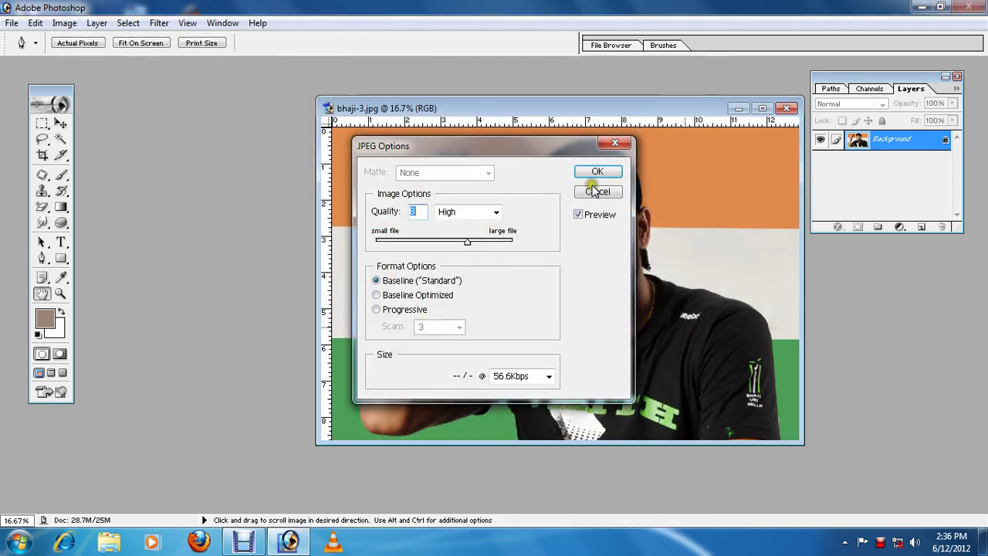
left_click(597, 173)
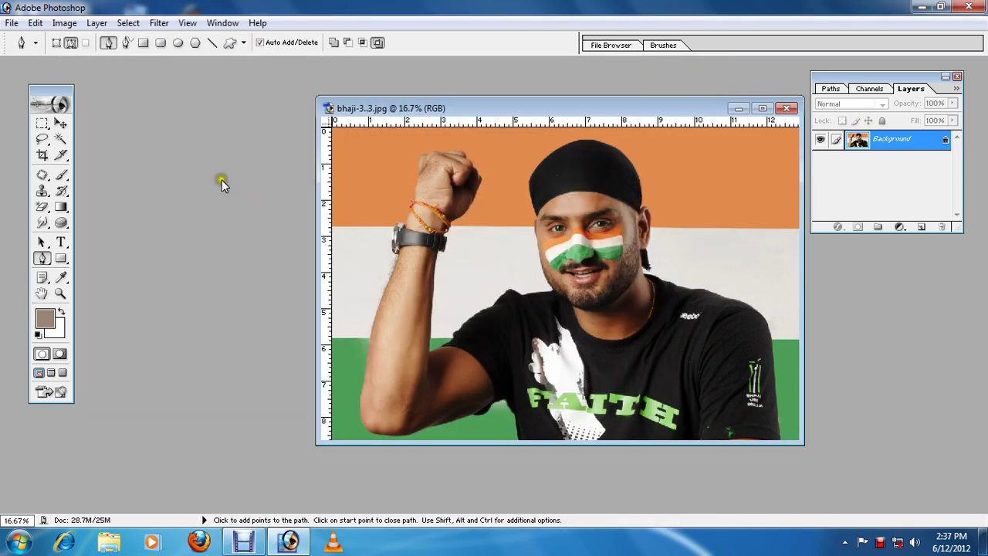
double_click(201, 147)
- Open the original bhaji-3.jpg from the india folder
left_click(571, 175)
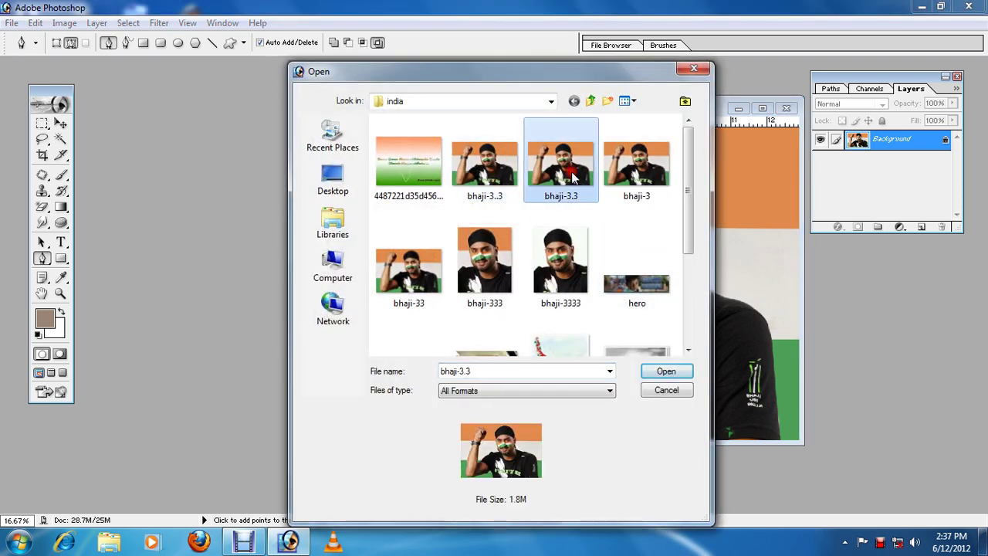
double_click(631, 165)
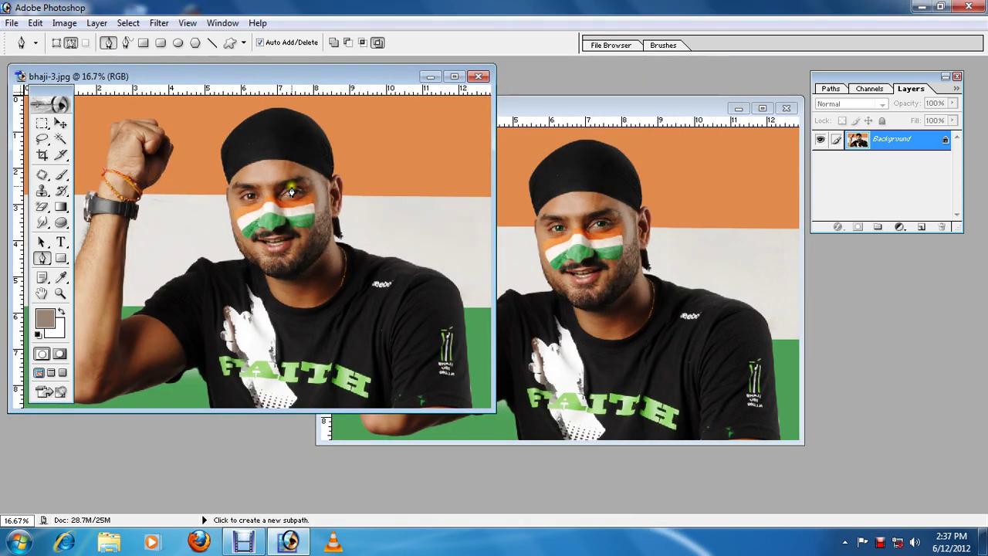
left_click(39, 260)
- Magnify the original photo to actual size, centred on the man's eyes
left_click(41, 294)
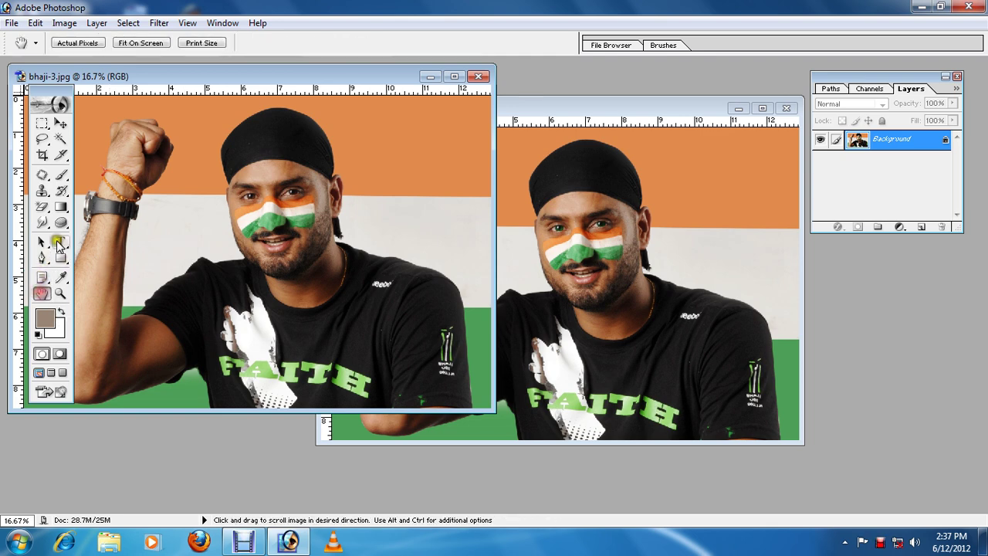
left_click(206, 203, "alt")
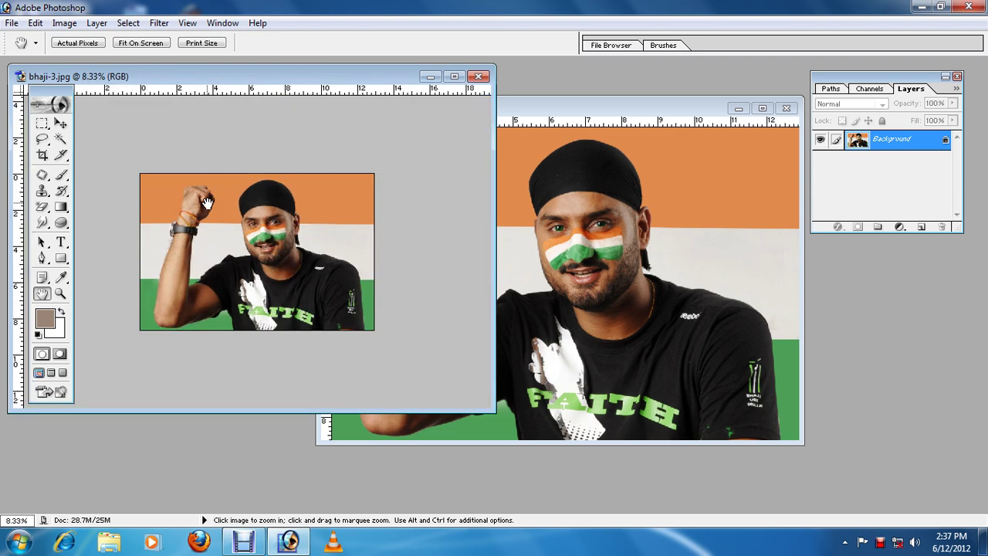
left_click(399, 246)
left_click(399, 245)
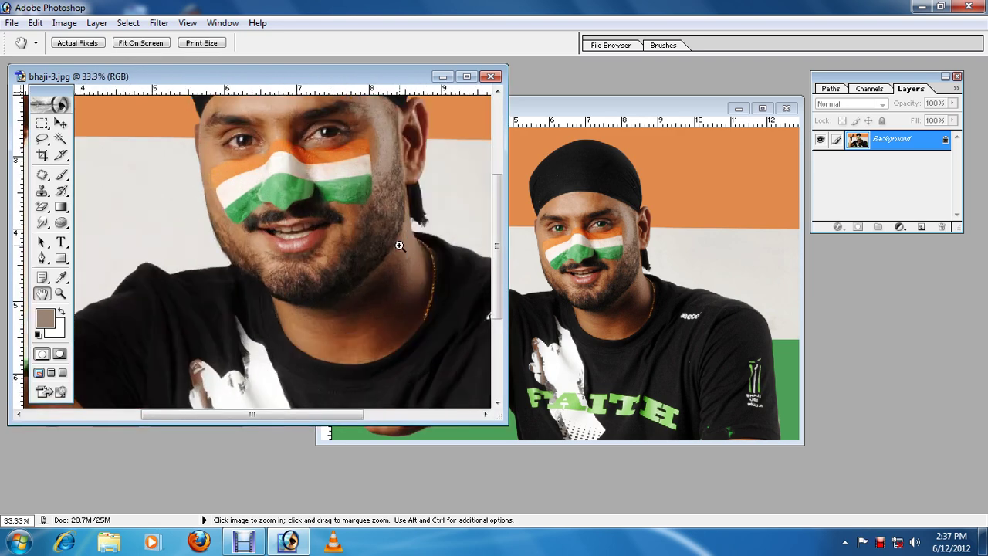
left_click_drag(384, 216, 368, 335)
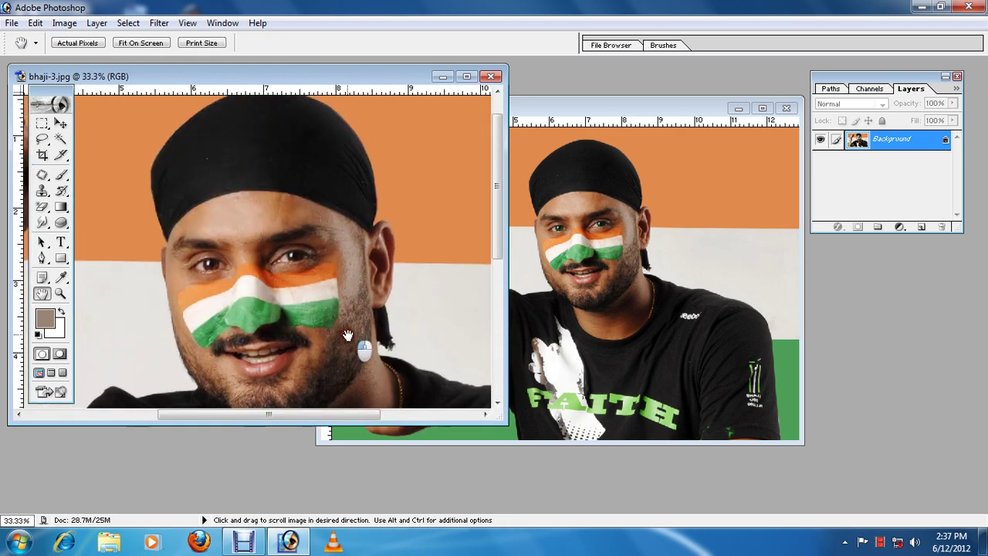
left_click(410, 338)
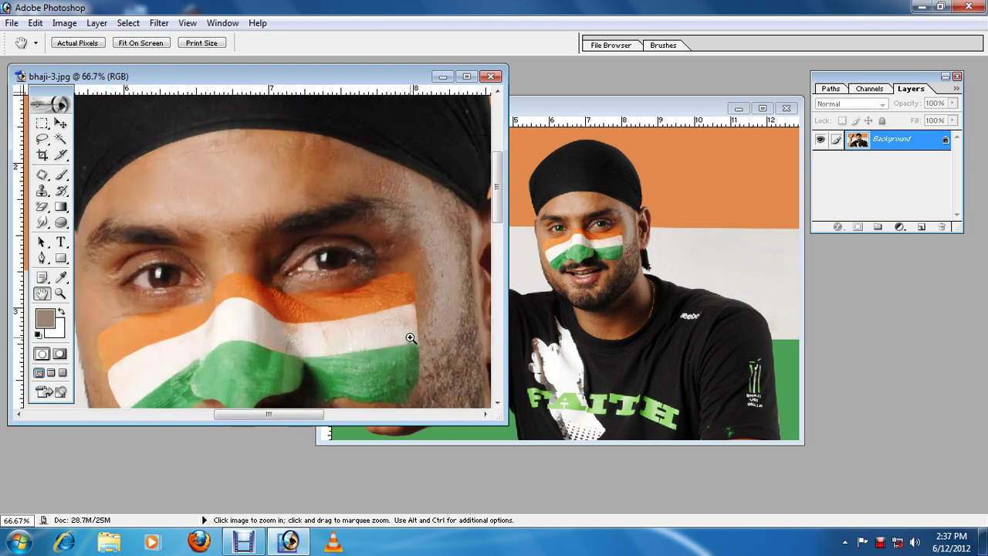
left_click(409, 338)
- Zoom the edited copy to actual size on the eyes, placed beside the original
left_click(630, 287)
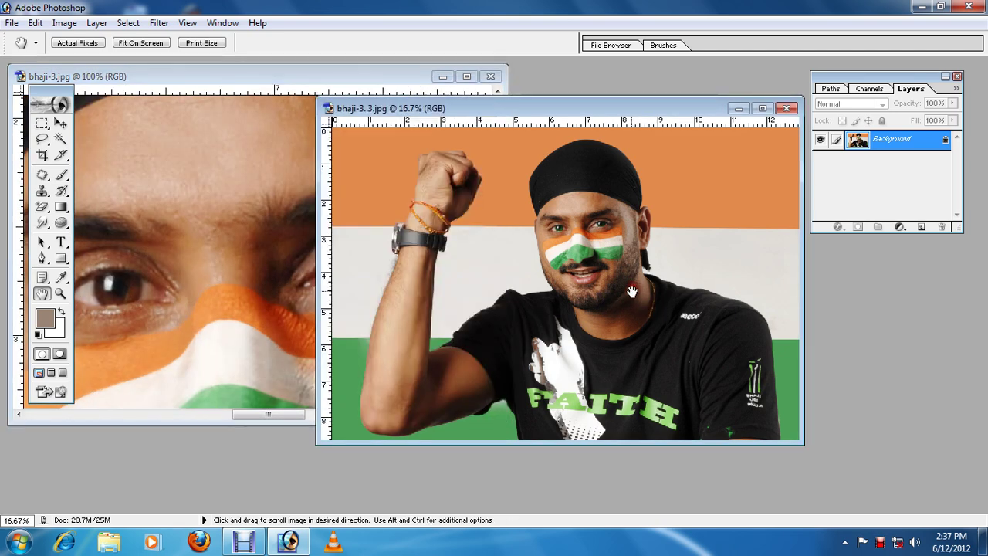
key("ctrl+plus")
key("ctrl+plus")
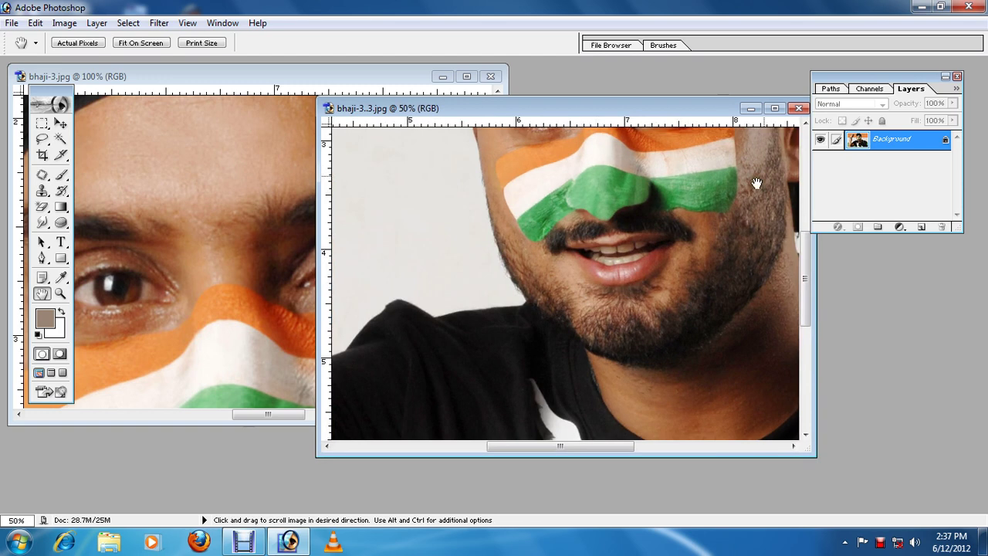
left_click_drag(760, 187, 721, 335)
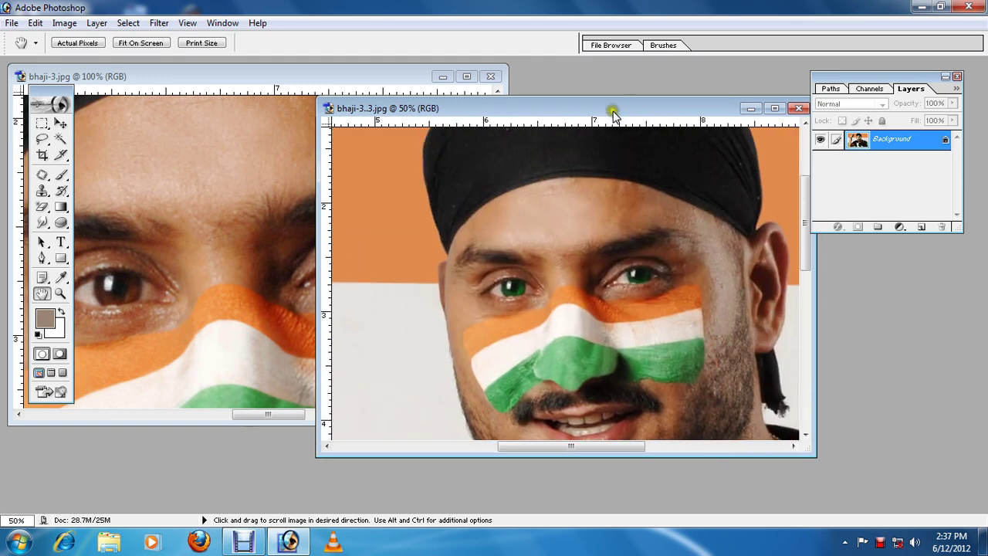
mouse_move(613, 114)
left_mouse_down()
mouse_move(787, 117)
mouse_move(753, 69)
left_mouse_up()
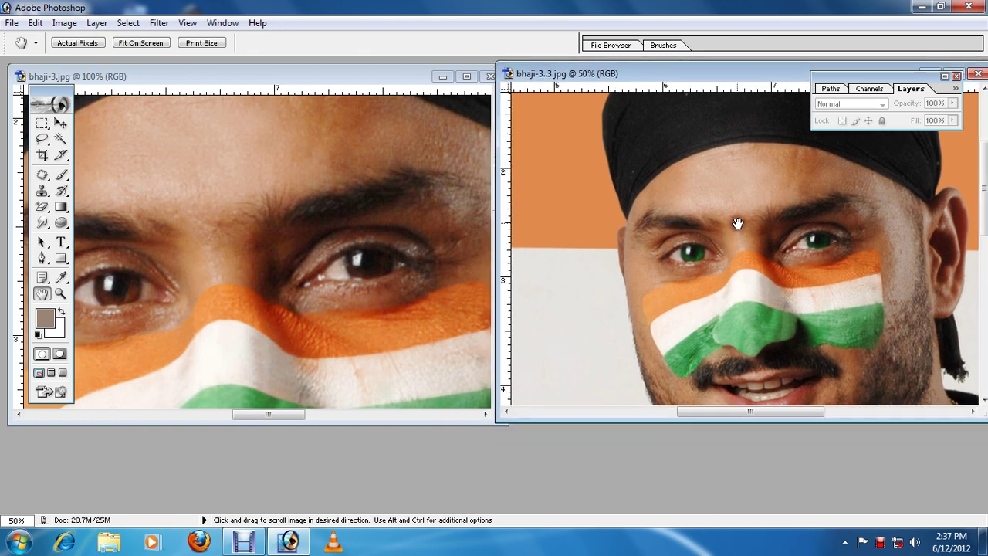
left_click(736, 223, "ctrl")
left_click(736, 223, "ctrl")
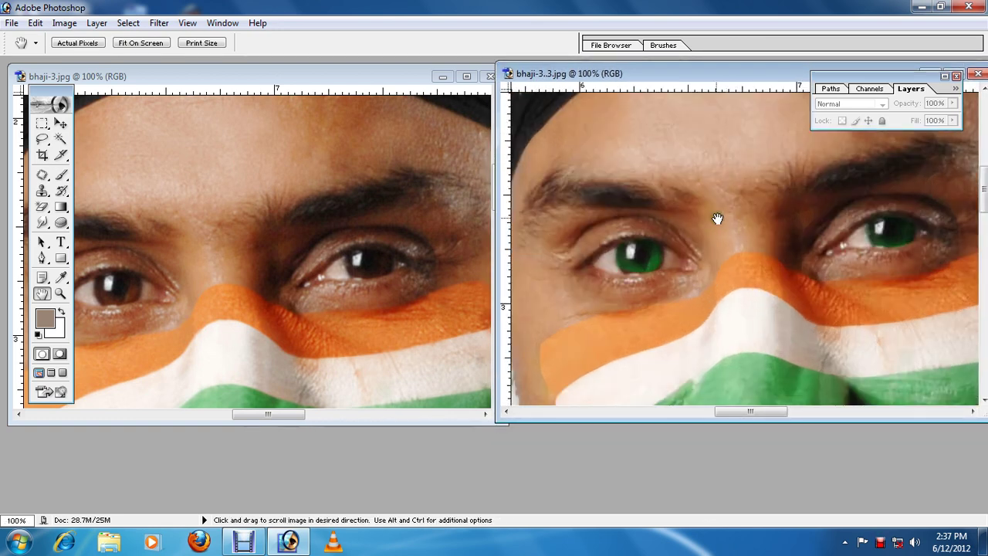